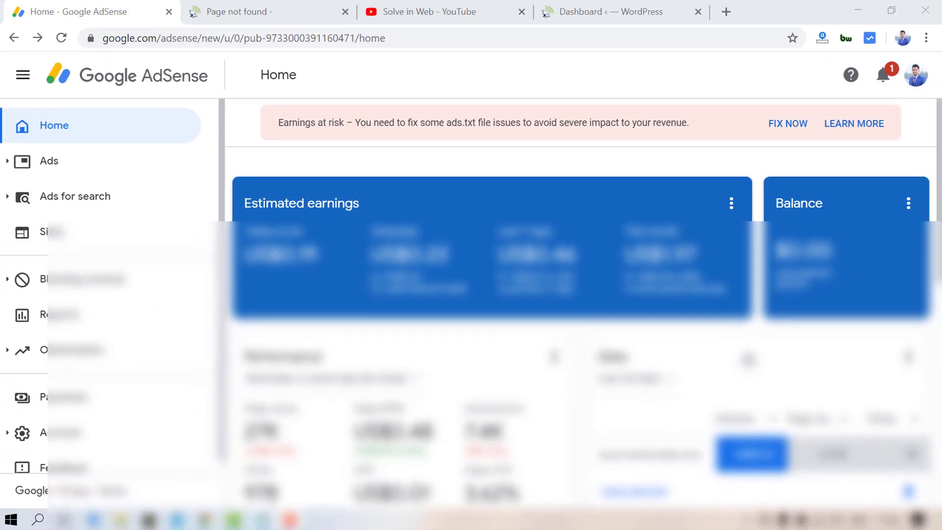
Step: Confirm solveinweb.com/ads.txt shows a 404, then download AdSense's generated ads.txt from the Sites page
{"action": "left_click", "coordinate": [251, 11]}
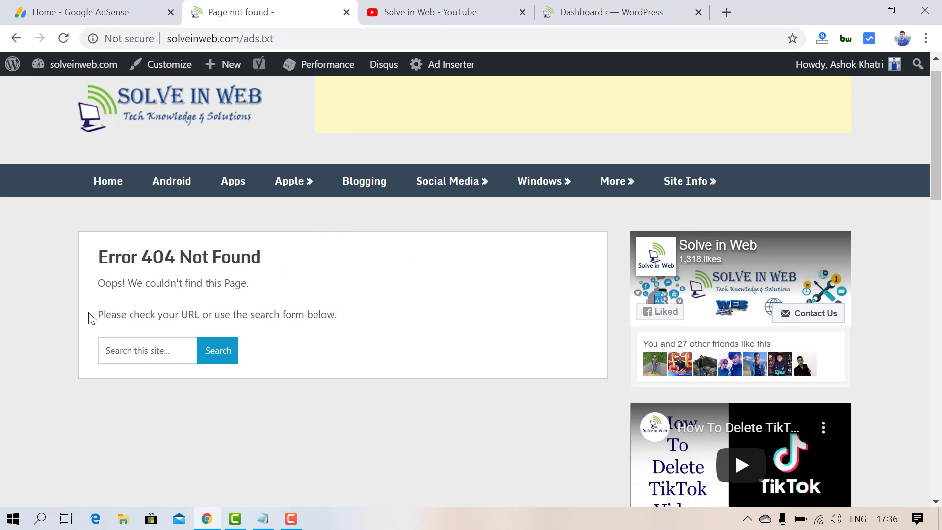
{"action": "left_click", "coordinate": [92, 7]}
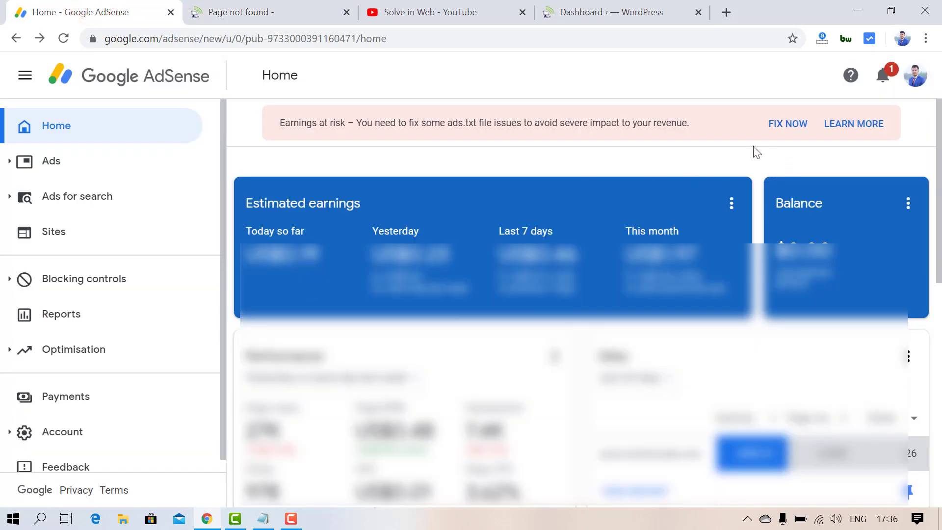
{"action": "left_click", "coordinate": [787, 124]}
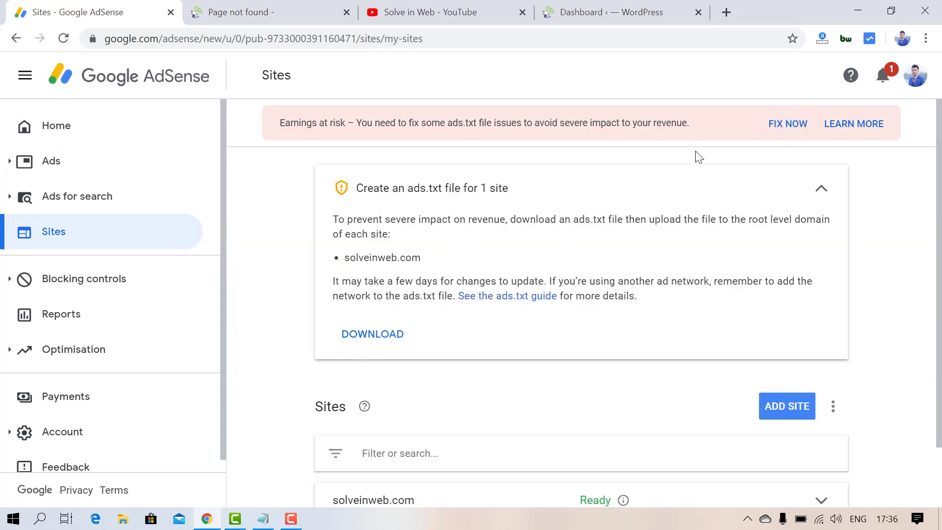
{"action": "left_click", "coordinate": [374, 336]}
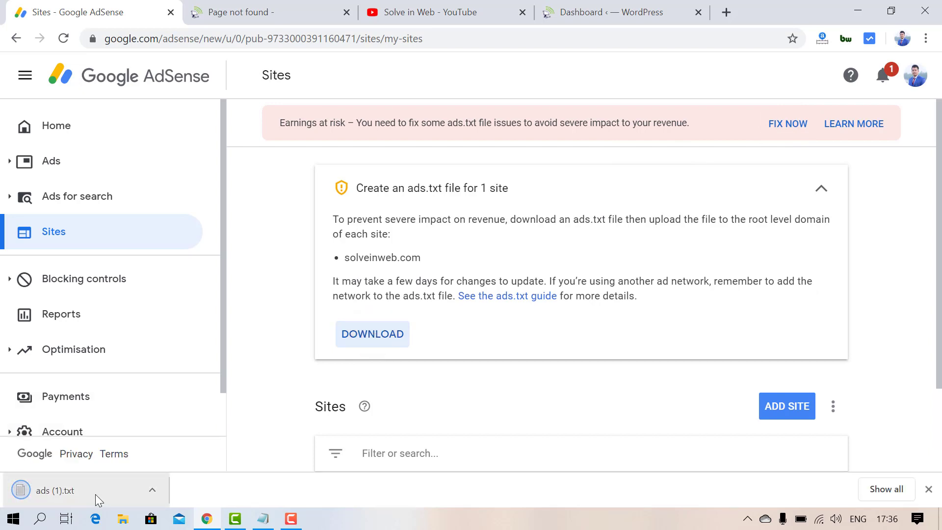
Step: Copy the google.com DIRECT publisher line from ads (1).txt in Notepad, then minimize Notepad
{"action": "left_click", "coordinate": [97, 494]}
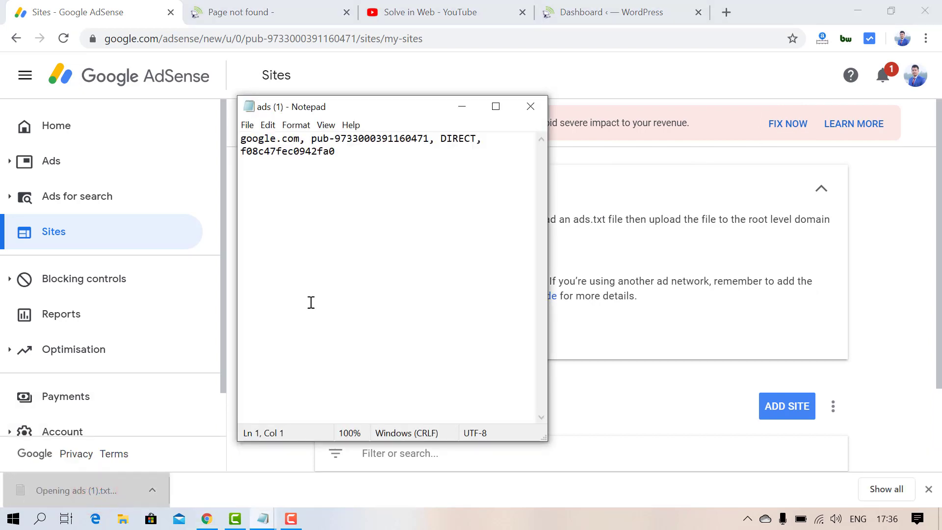
{"action": "left_click_drag", "start_coordinate": [349, 173], "coordinate": [241, 139]}
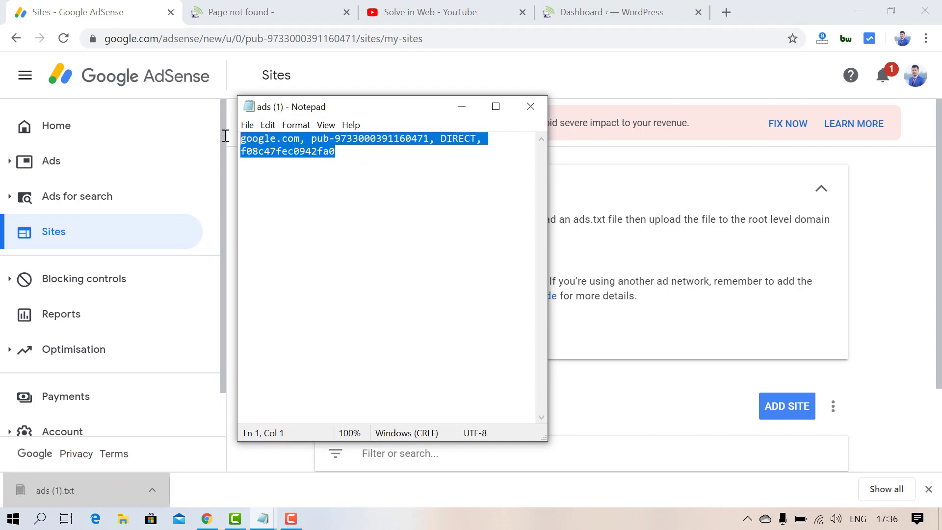
{"action": "right_click", "coordinate": [287, 144]}
{"action": "left_click", "coordinate": [320, 184]}
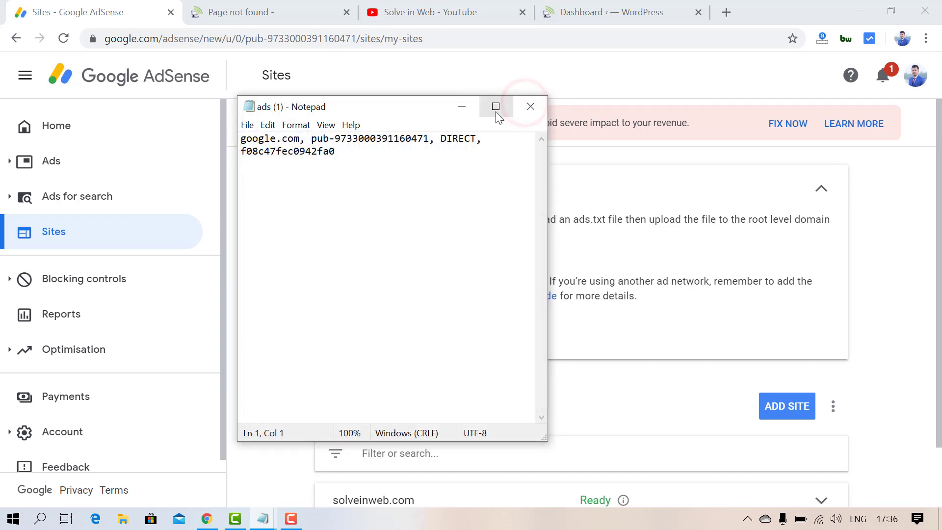
{"action": "left_click", "coordinate": [460, 109]}
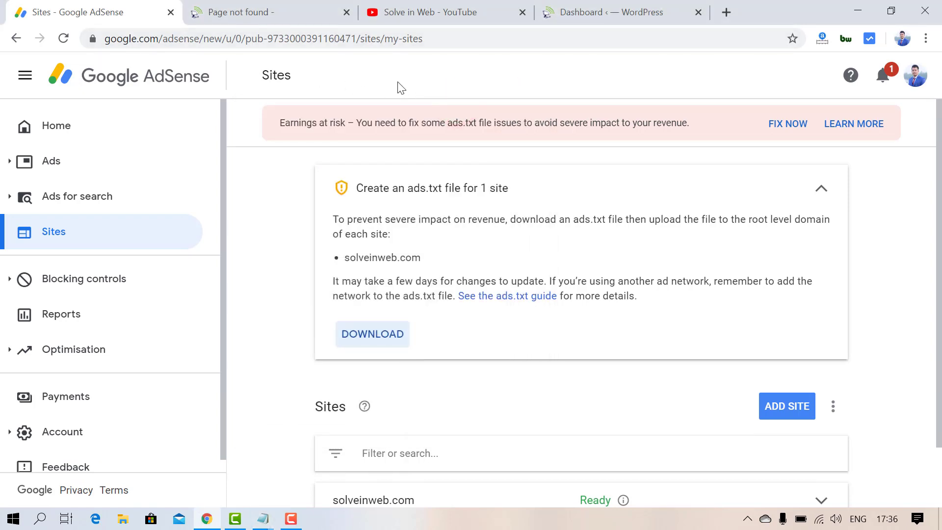
Step: Go to solveinweb.com/cpanel in a new tab and log in with the account credentials
{"action": "left_click", "coordinate": [733, 11]}
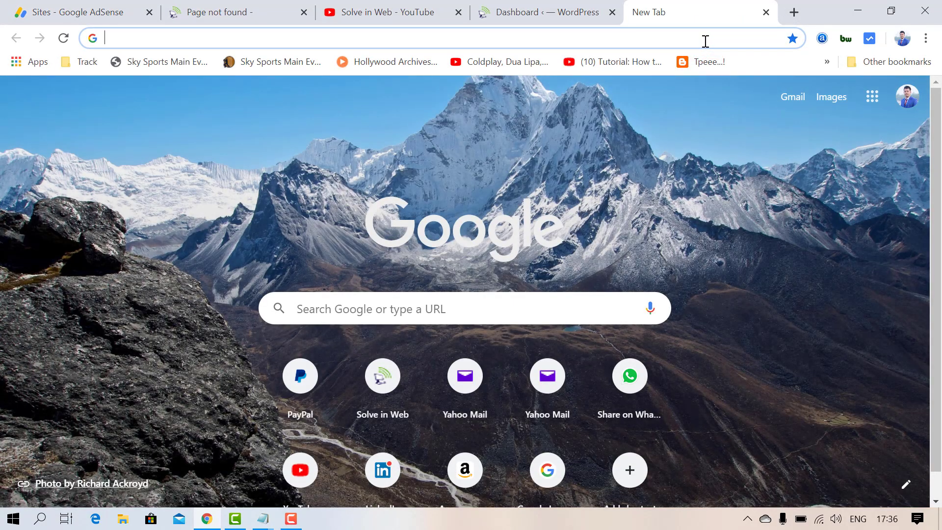
{"action": "type", "text": "sol"}
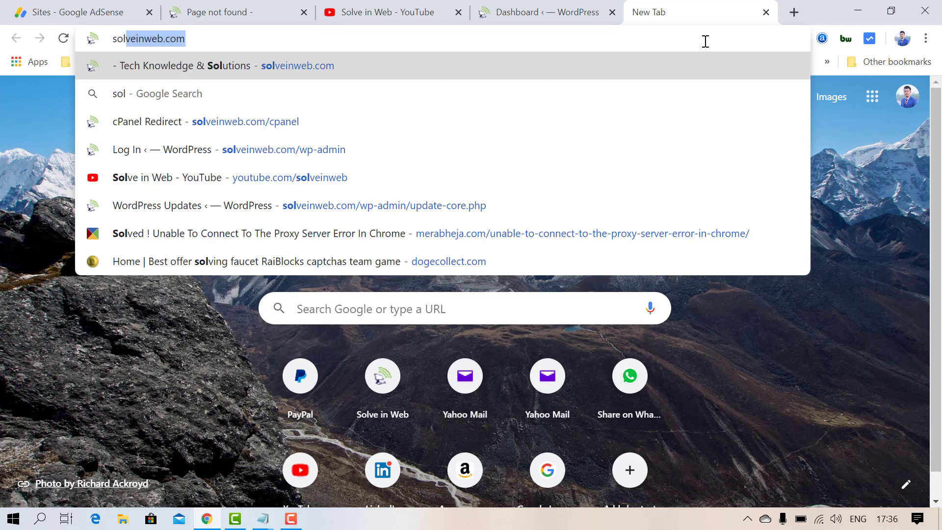
{"action": "key", "text": "End"}
{"action": "type", "text": "/"}
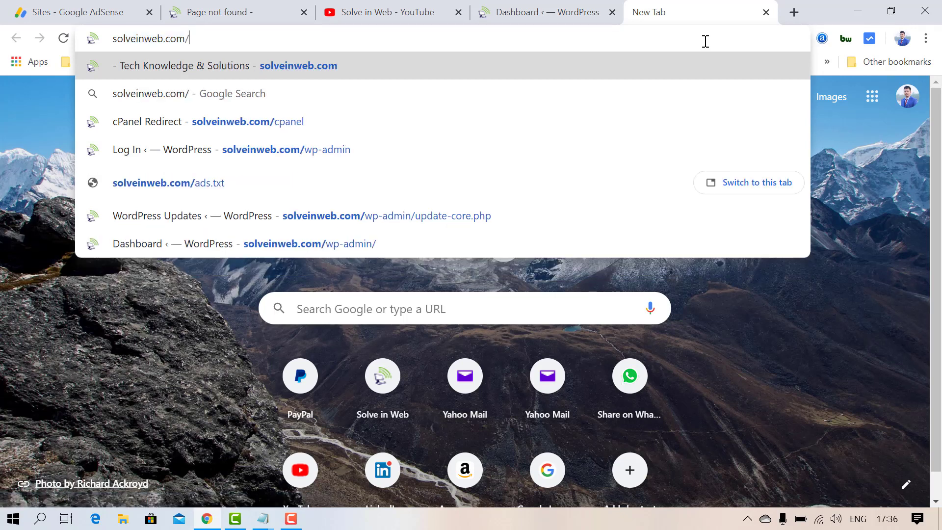
{"action": "type", "text": "cpanel"}
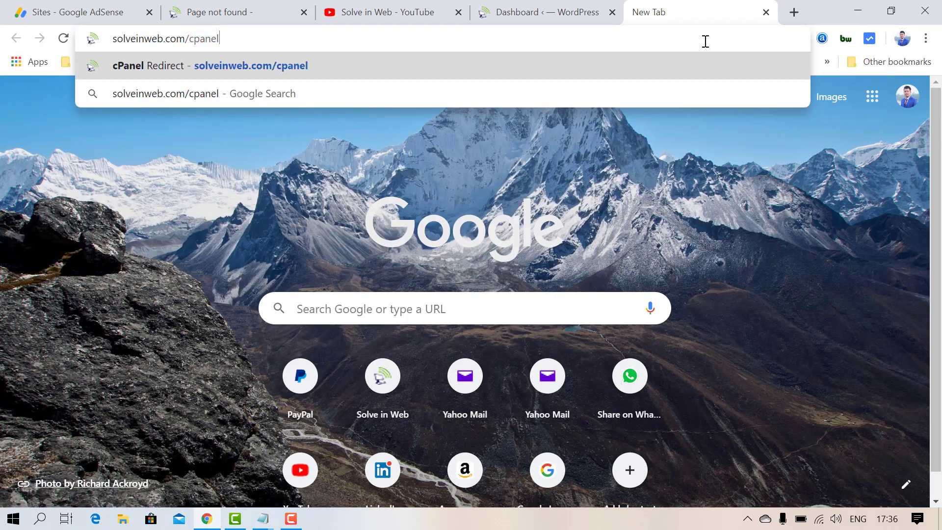
{"action": "key", "text": "Return"}
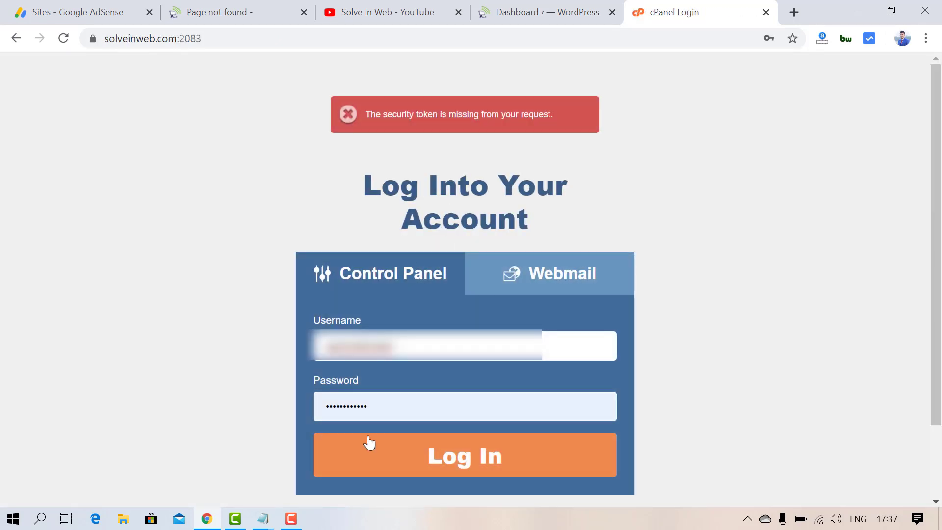
{"action": "left_click", "coordinate": [441, 461]}
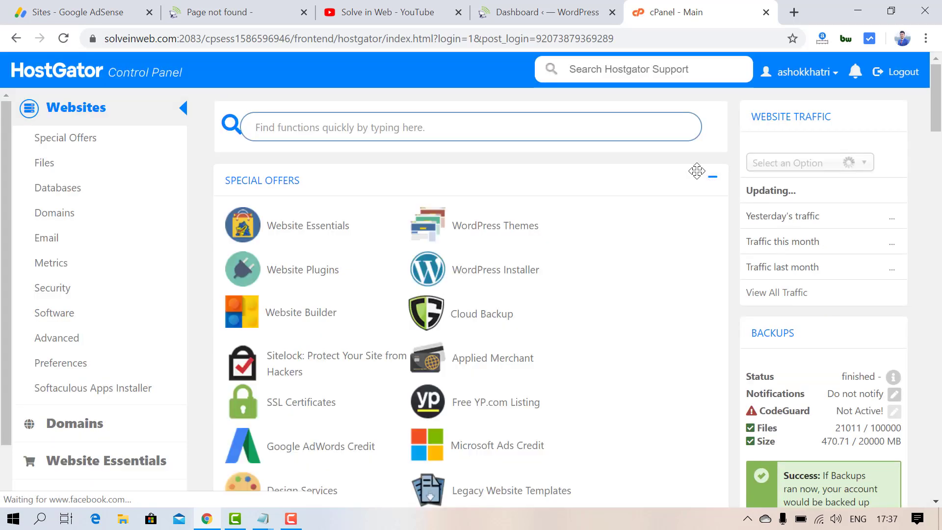
Step: Launch File Manager from the Files section and enter the public_html folder
{"action": "scroll", "coordinate": [637, 221], "scroll_direction": "down", "scroll_amount": 6}
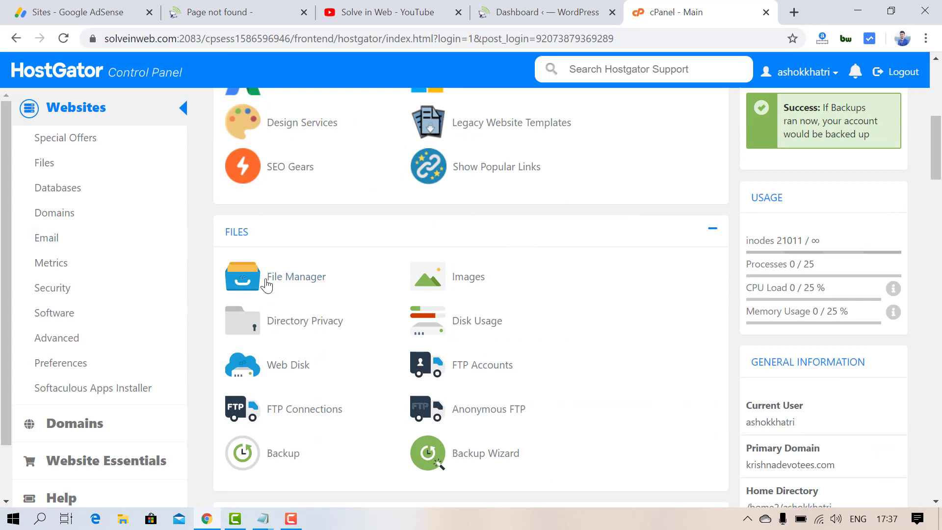
{"action": "left_click", "coordinate": [299, 277]}
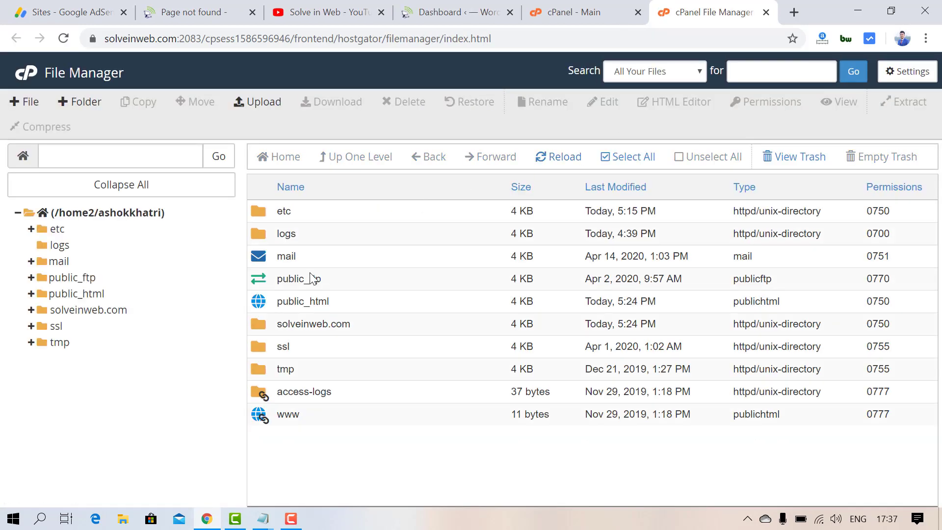
{"action": "double_click", "coordinate": [259, 301]}
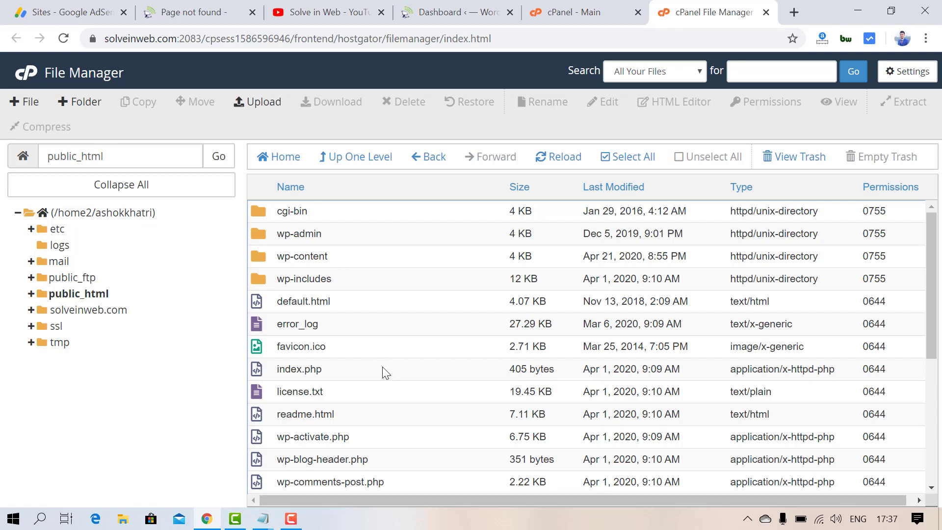
Step: Create a new file named ads.txt in public_html, then select it for editing
{"action": "left_click", "coordinate": [21, 100]}
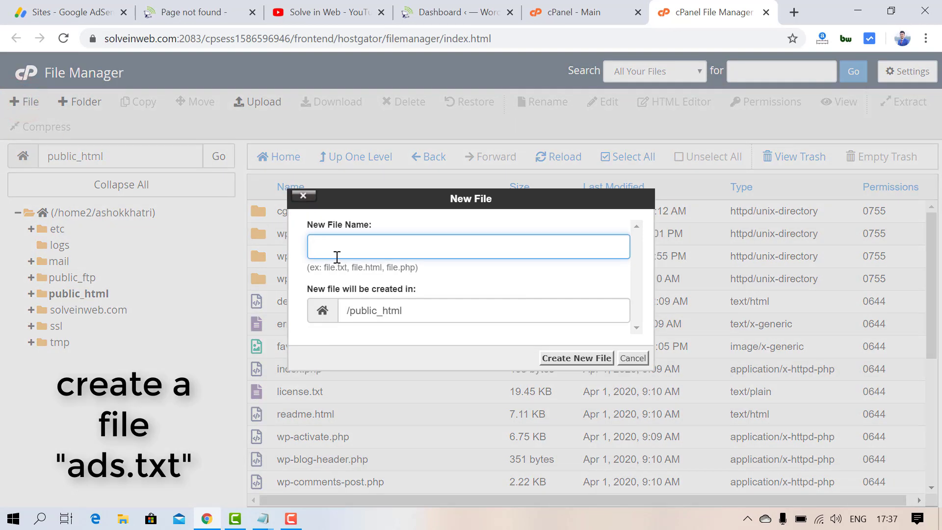
{"action": "left_click", "coordinate": [337, 249]}
{"action": "type", "text": "ads.txt"}
{"action": "left_click", "coordinate": [559, 358]}
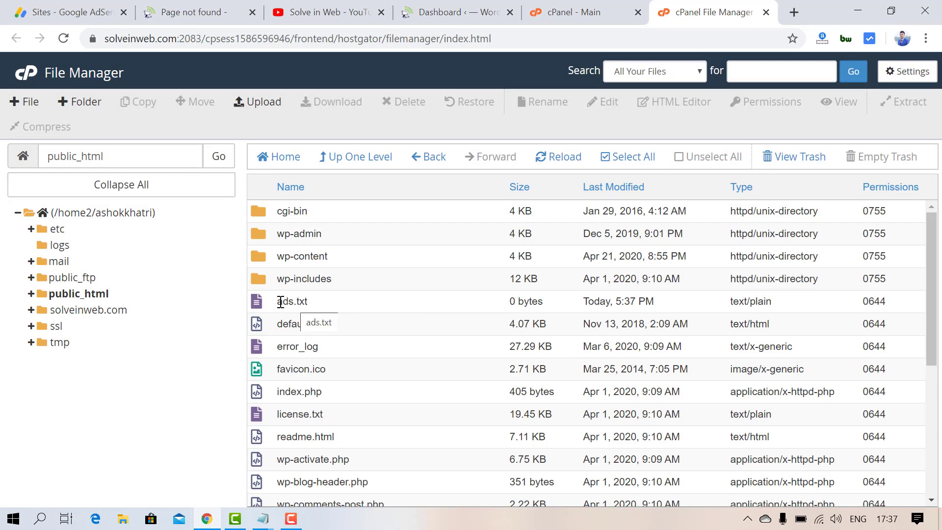
{"action": "left_click", "coordinate": [276, 301]}
{"action": "left_click", "coordinate": [602, 108]}
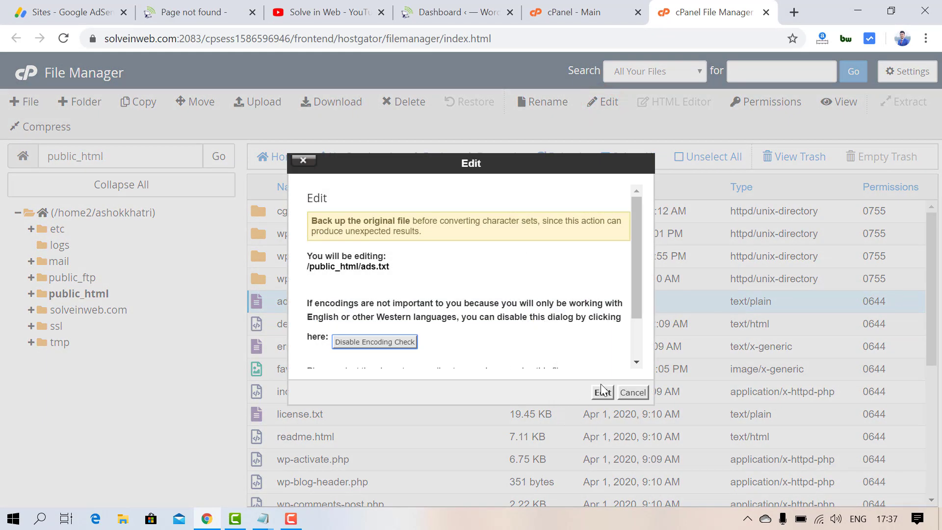
Step: Paste the copied google.com DIRECT publisher line into ads.txt and save the changes
{"action": "left_click", "coordinate": [603, 391]}
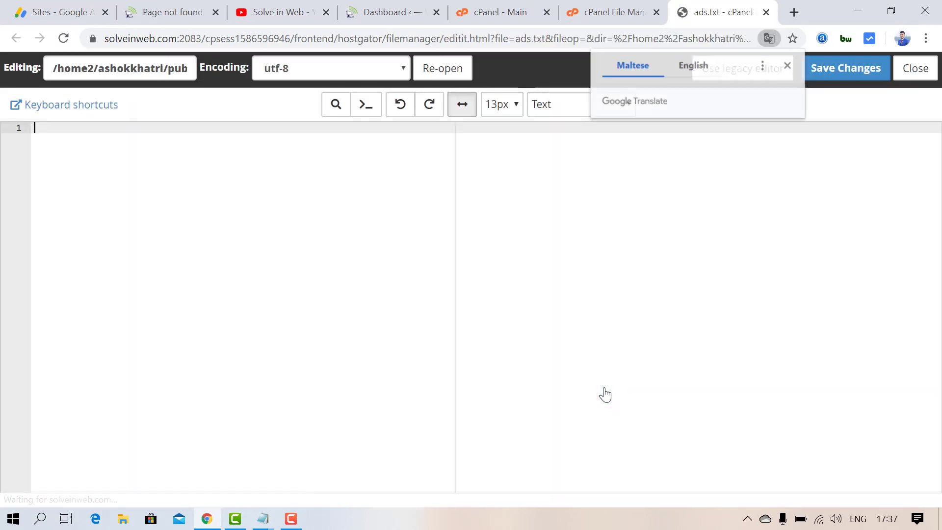
{"action": "left_click", "coordinate": [160, 131]}
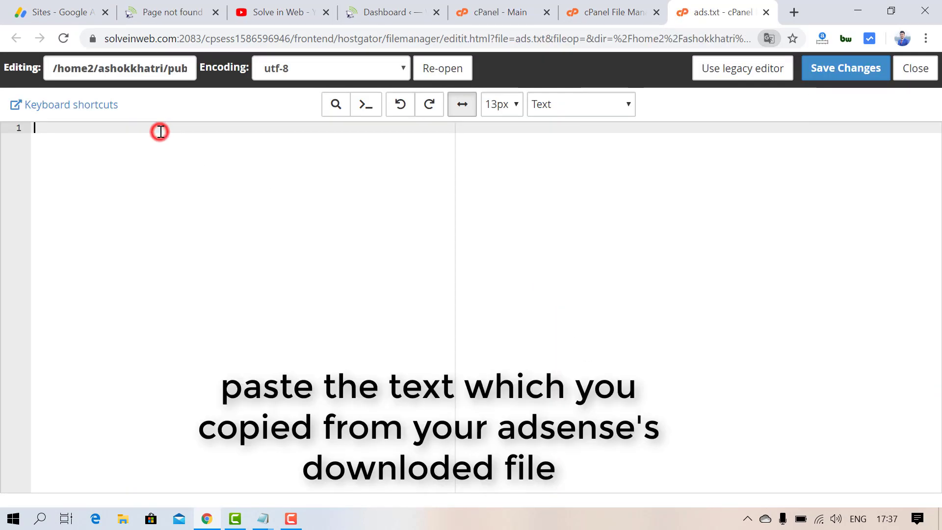
{"action": "key", "text": "ctrl+v"}
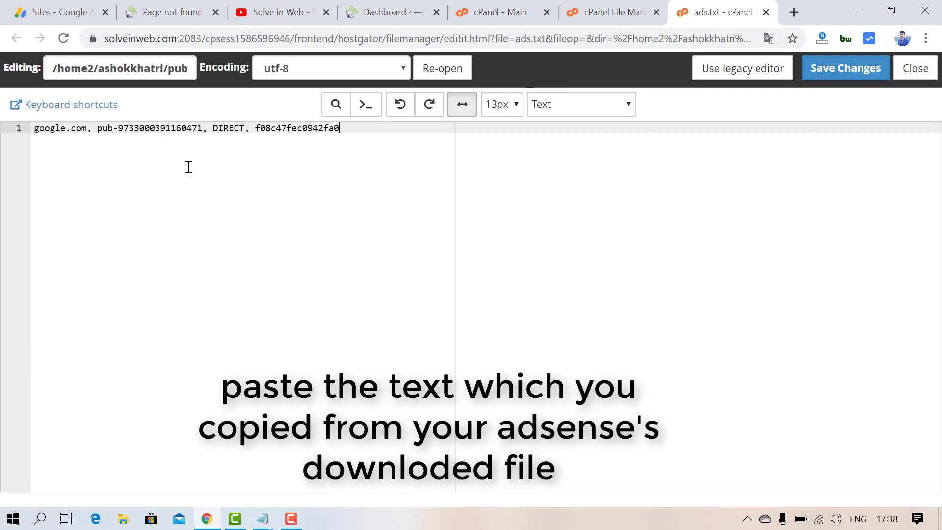
{"action": "left_click", "coordinate": [826, 83]}
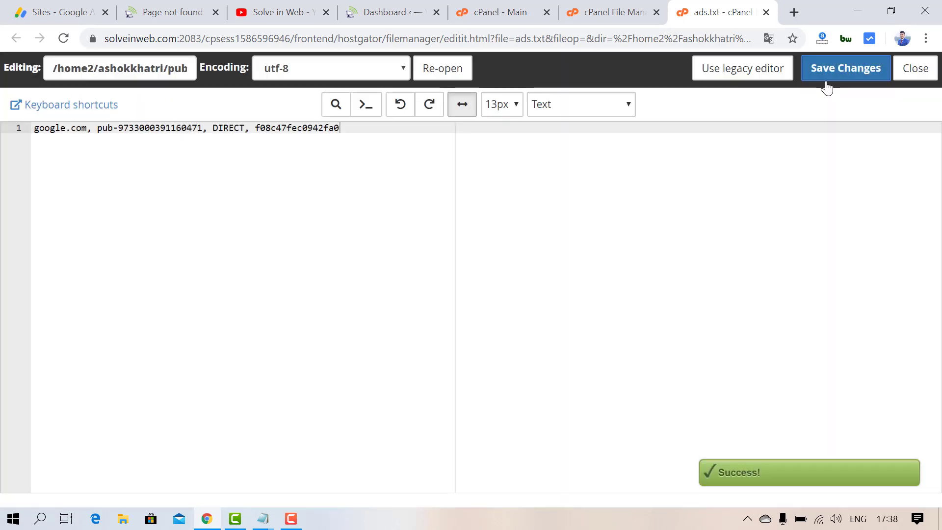
Step: Return to the file listing and reopen public_html from home, where ads.txt now shows 58 bytes
{"action": "left_click", "coordinate": [613, 6]}
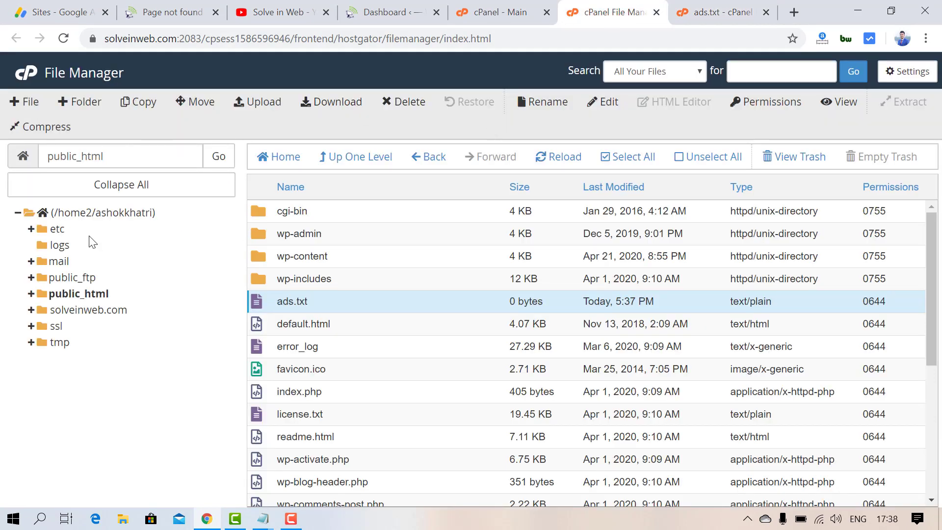
{"action": "left_click", "coordinate": [80, 212]}
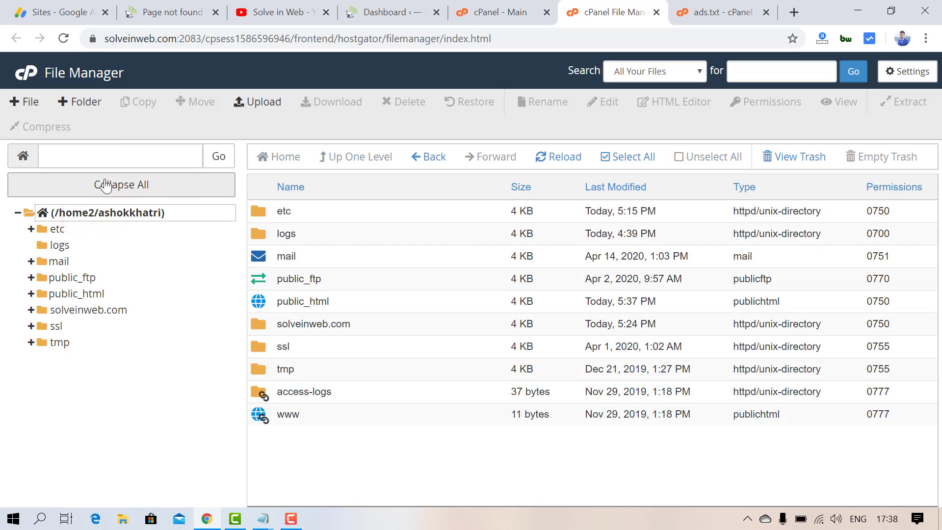
{"action": "left_click", "coordinate": [264, 299]}
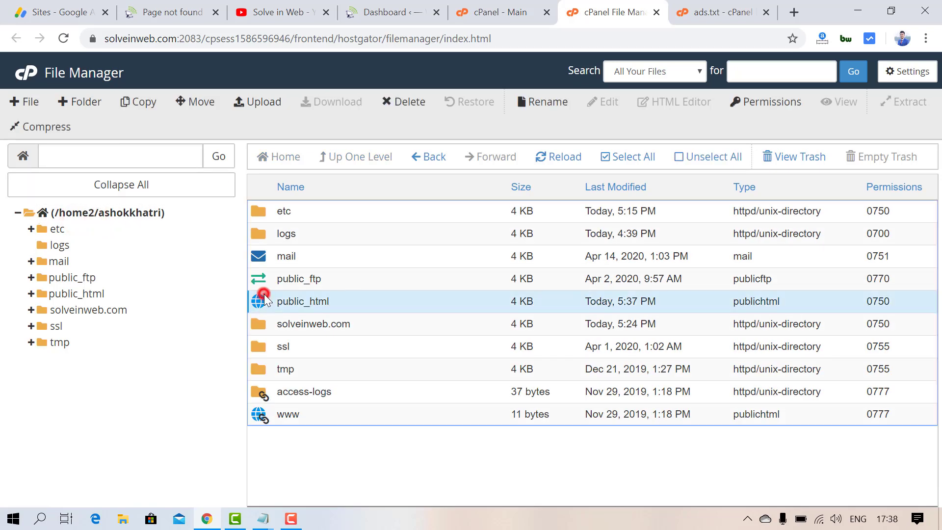
{"action": "double_click", "coordinate": [264, 297]}
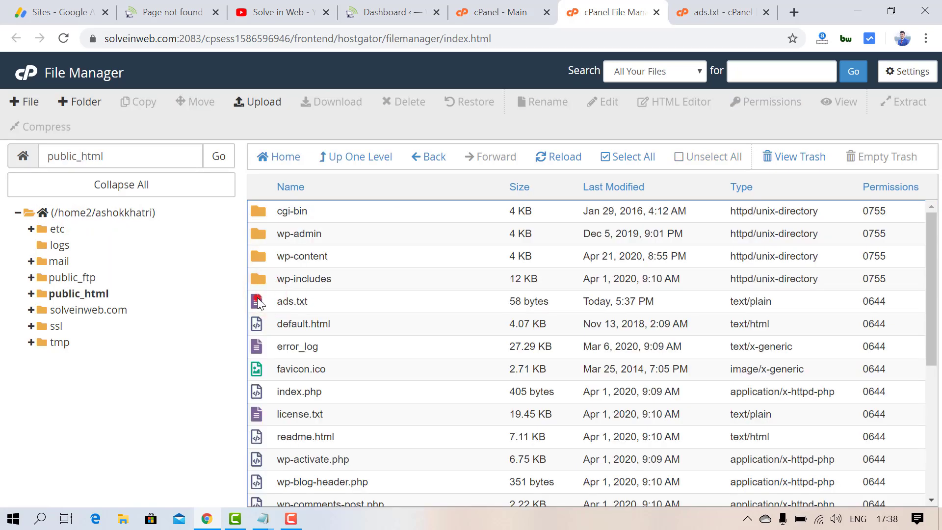
{"action": "left_click", "coordinate": [257, 297]}
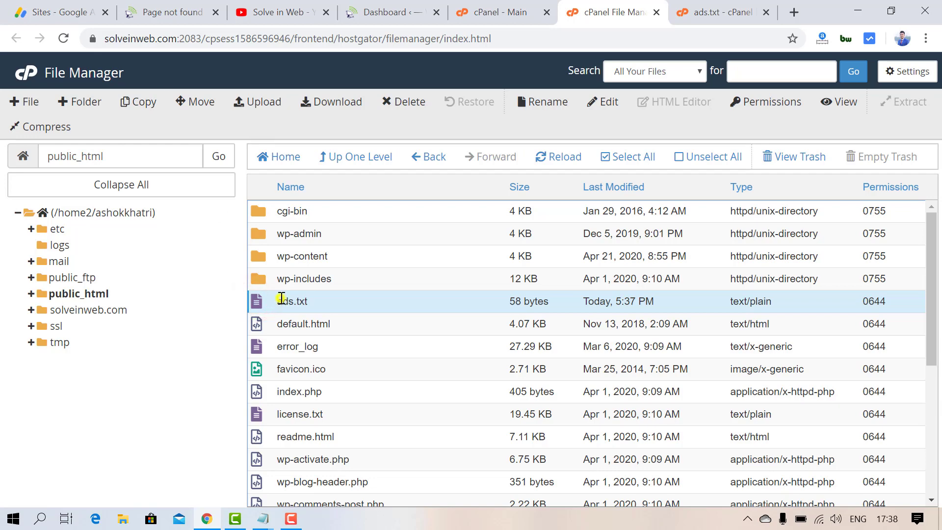
{"action": "right_click", "coordinate": [281, 298]}
{"action": "left_click", "coordinate": [316, 332]}
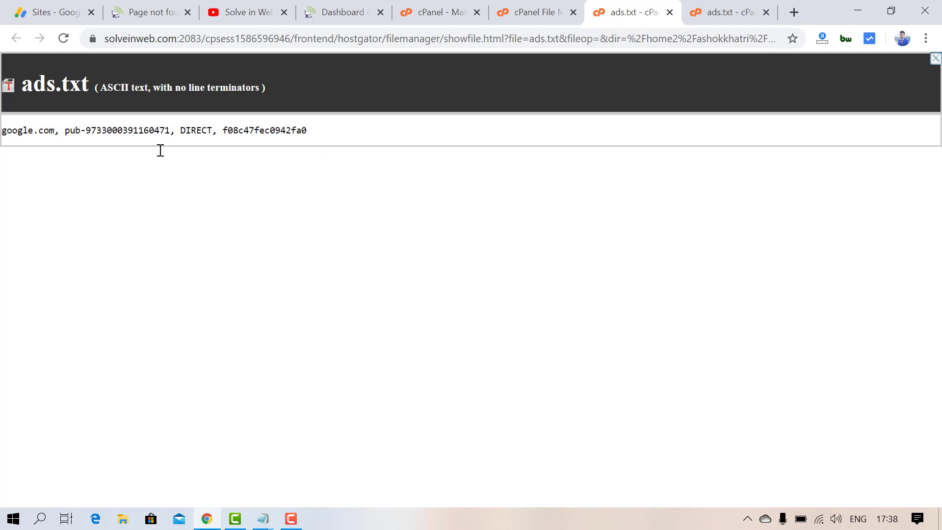
{"action": "left_click", "coordinate": [765, 11]}
{"action": "left_click", "coordinate": [631, 10]}
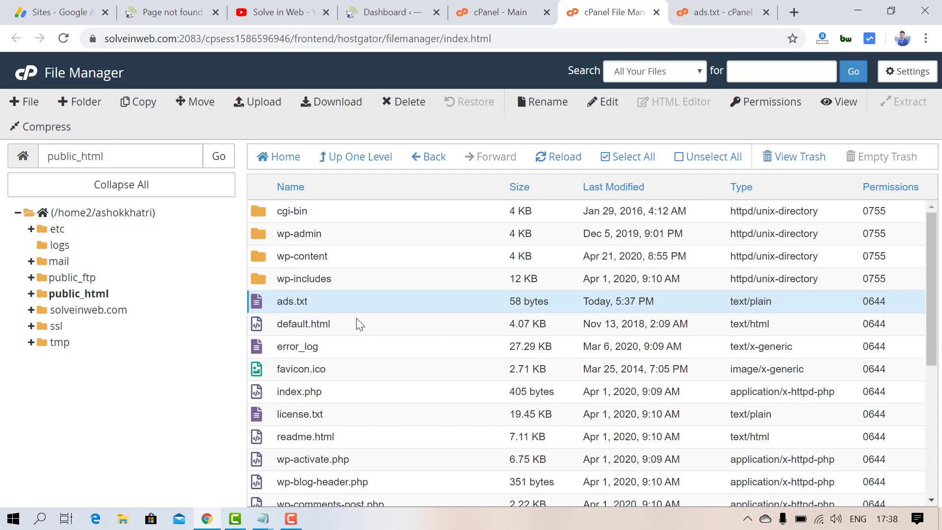
Step: Enter the solveinweb.com folder from home and create a new empty ads.txt file there
{"action": "left_click", "coordinate": [112, 213]}
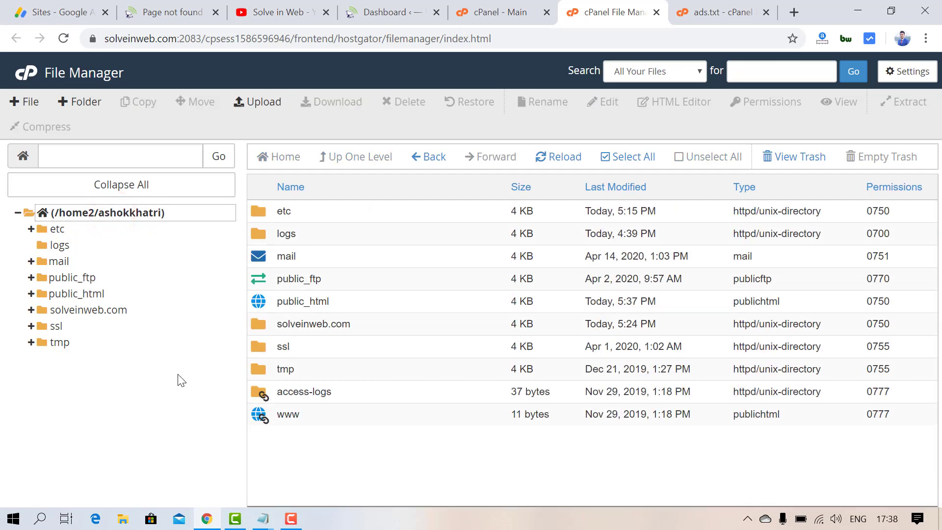
{"action": "double_click", "coordinate": [260, 320]}
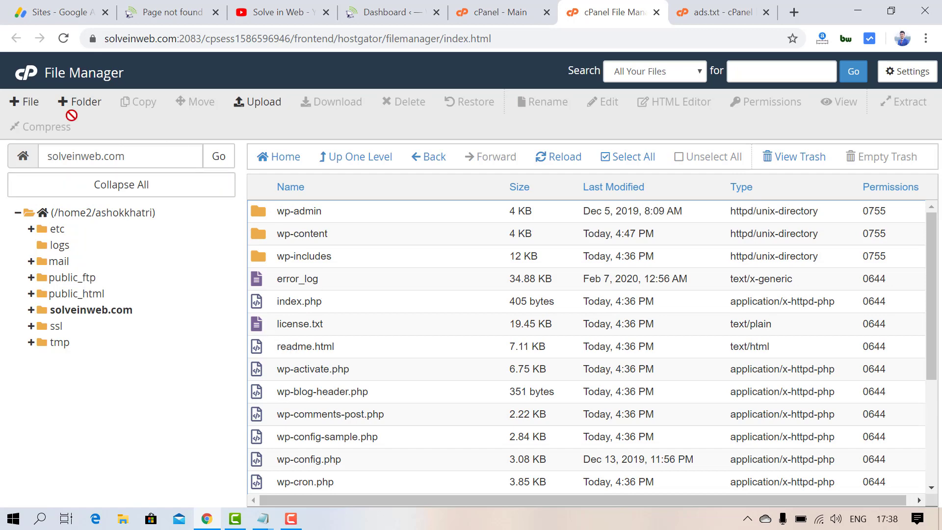
{"action": "left_click", "coordinate": [30, 103]}
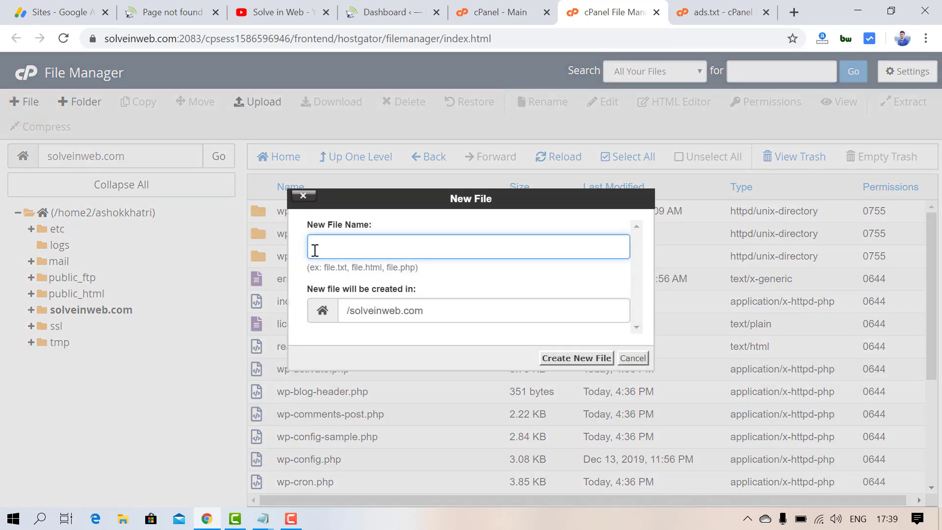
{"action": "left_click", "coordinate": [316, 249]}
{"action": "type", "text": "ads.txt"}
{"action": "left_click", "coordinate": [567, 359]}
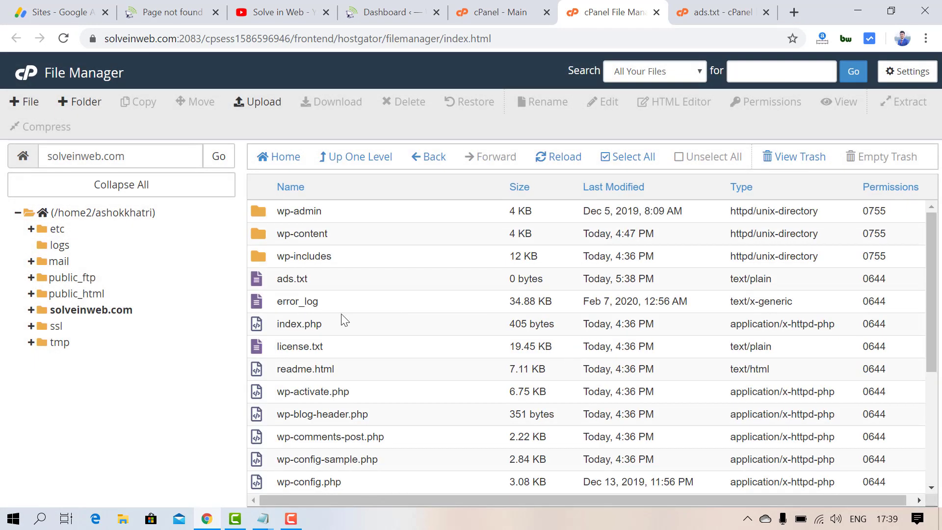
Step: Edit the new ads.txt, paste the publisher line, save it, and close the editor tabs
{"action": "left_click", "coordinate": [271, 279]}
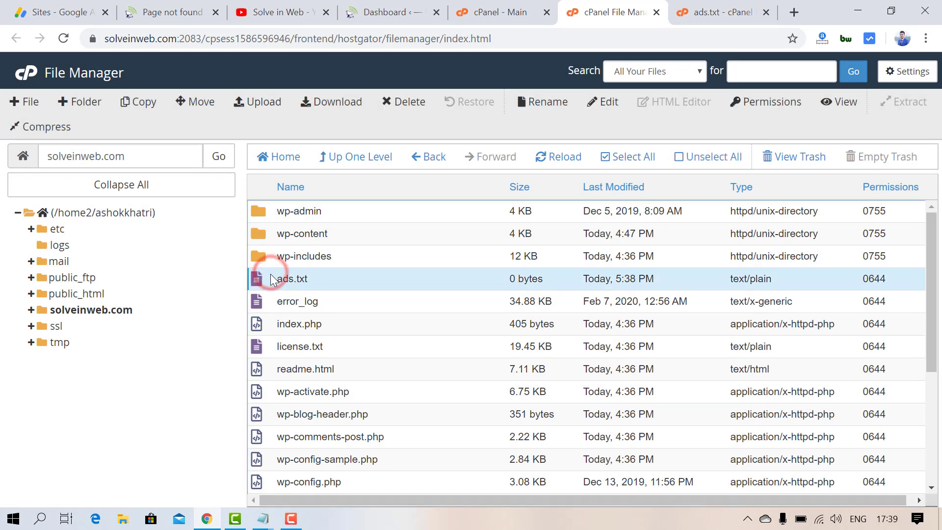
{"action": "left_click", "coordinate": [608, 104]}
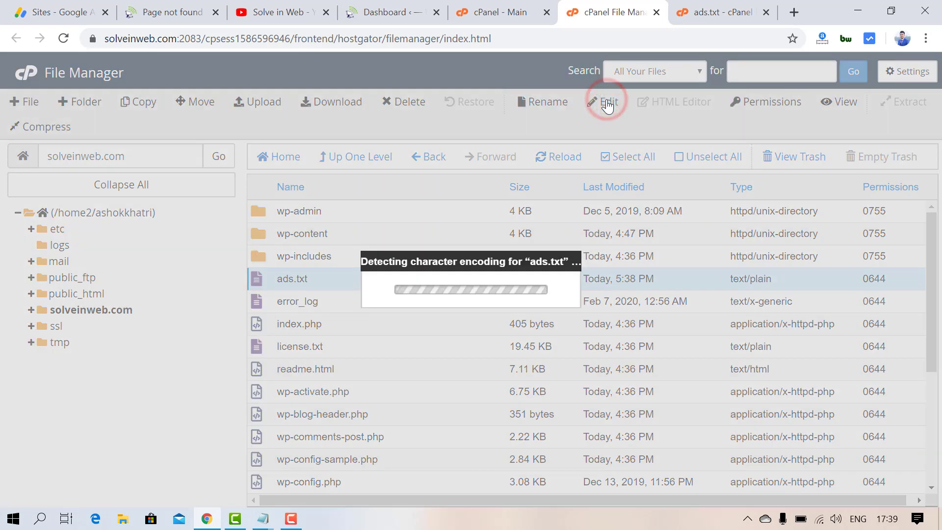
{"action": "left_click", "coordinate": [603, 393]}
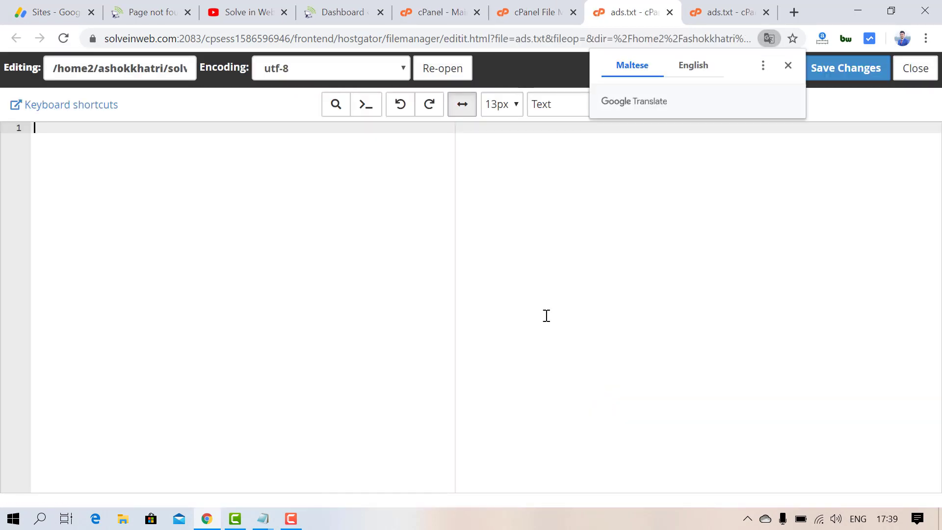
{"action": "left_click", "coordinate": [159, 143]}
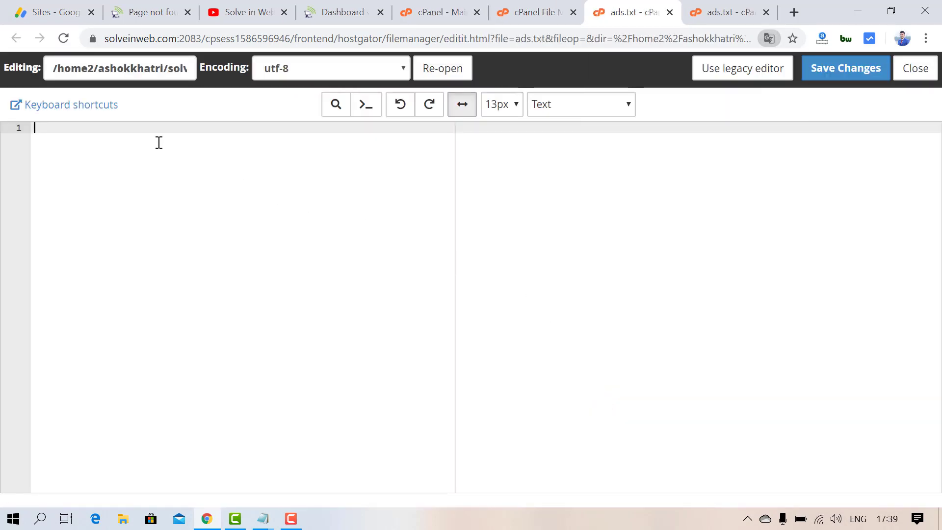
{"action": "key", "text": "ctrl+v"}
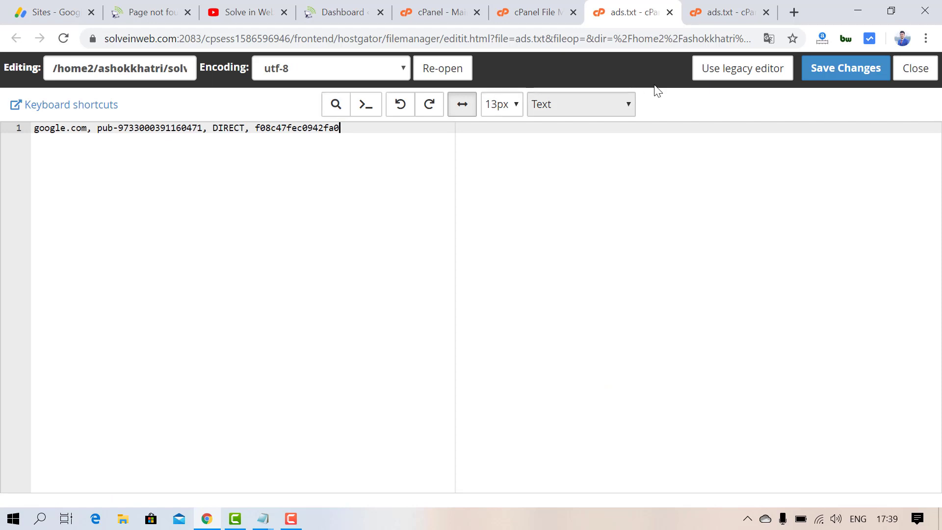
{"action": "left_click", "coordinate": [844, 71]}
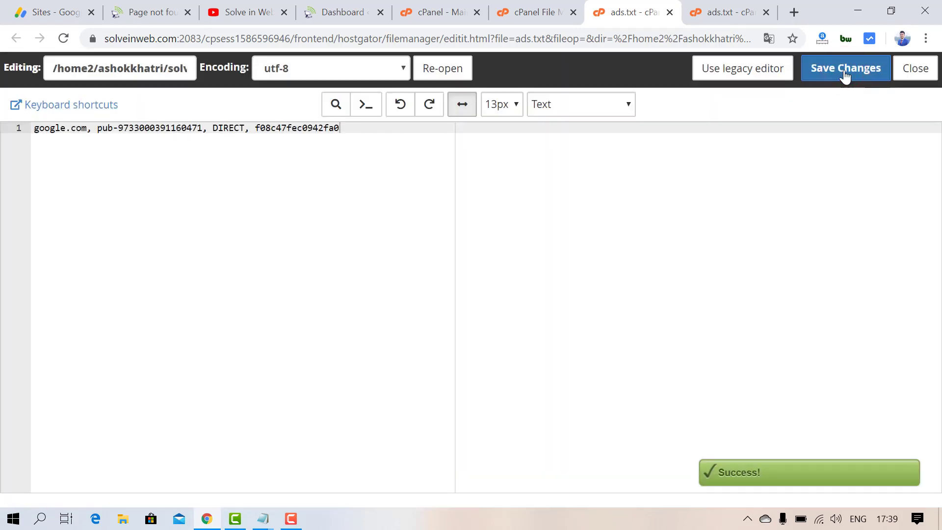
{"action": "left_click", "coordinate": [767, 12]}
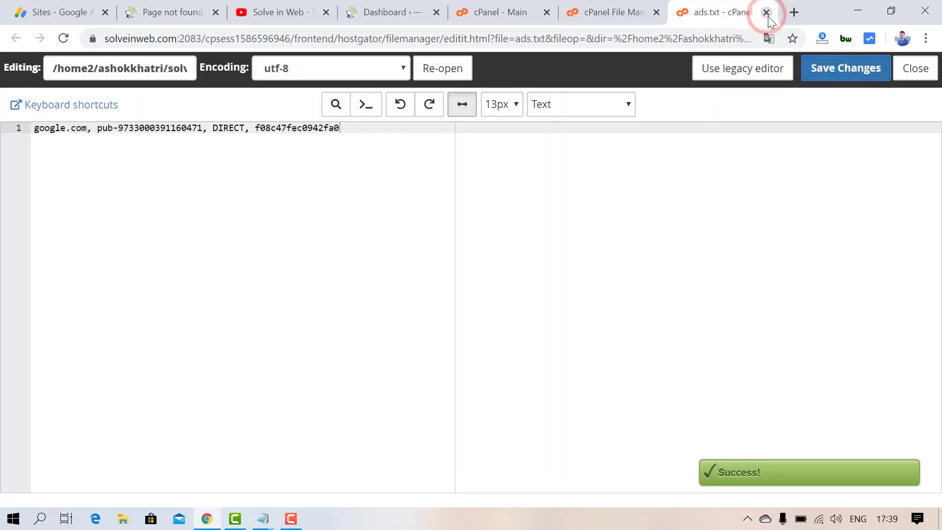
{"action": "left_click", "coordinate": [767, 12]}
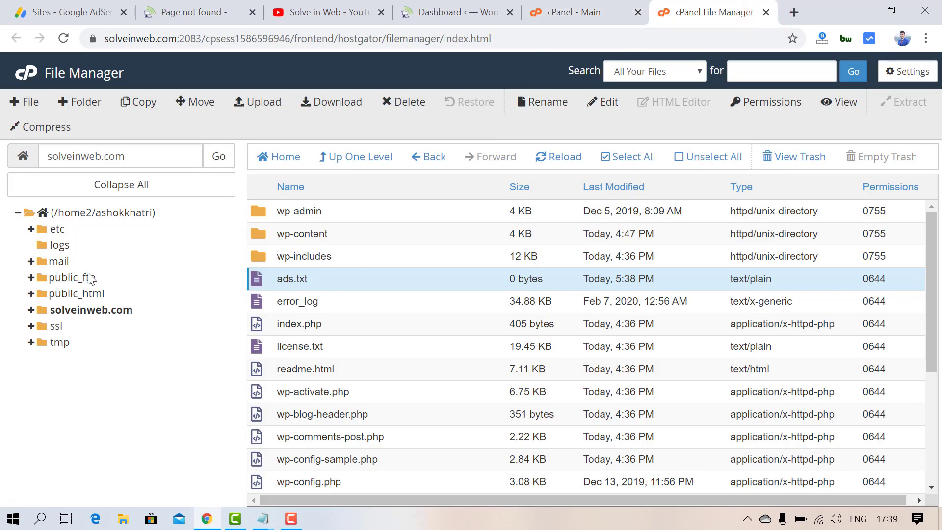
Step: Reopen solveinweb.com and view ads.txt to verify the 58-byte google.com DIRECT line
{"action": "left_click", "coordinate": [101, 210]}
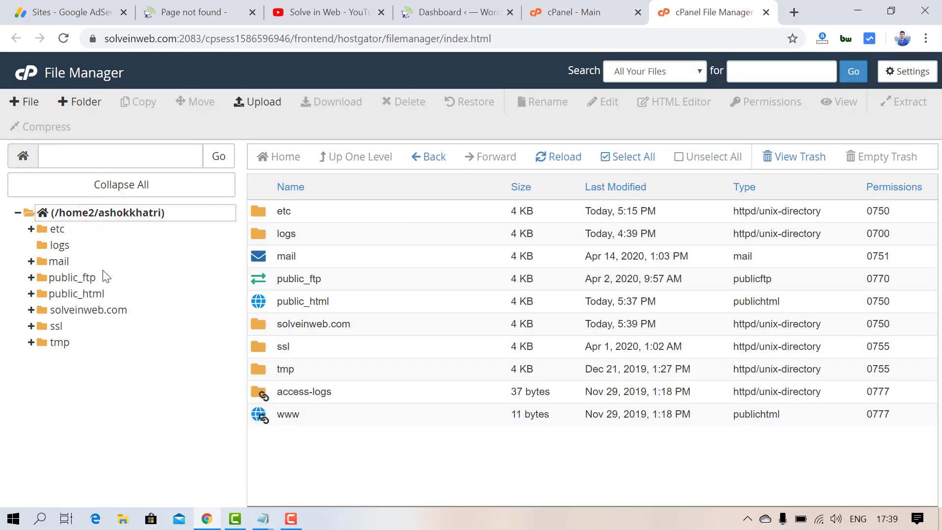
{"action": "double_click", "coordinate": [287, 322]}
{"action": "double_click", "coordinate": [255, 326]}
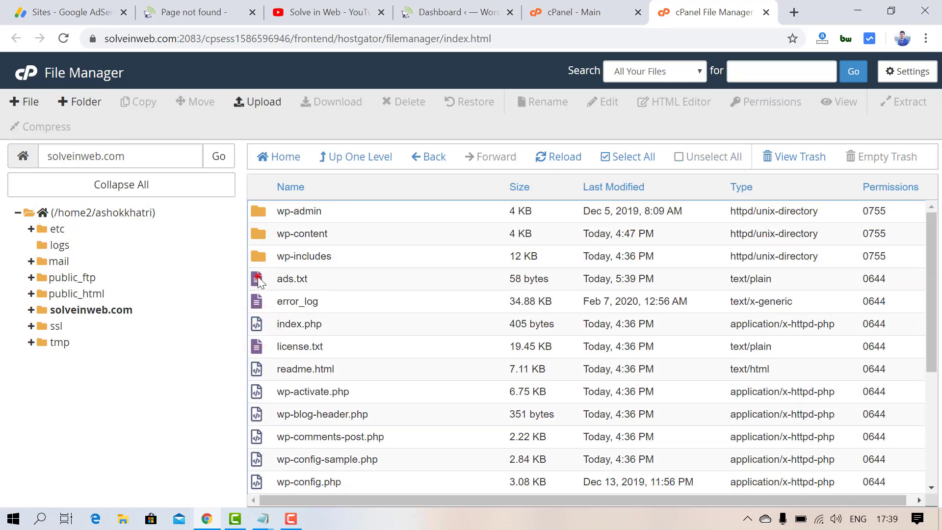
{"action": "right_click", "coordinate": [257, 277]}
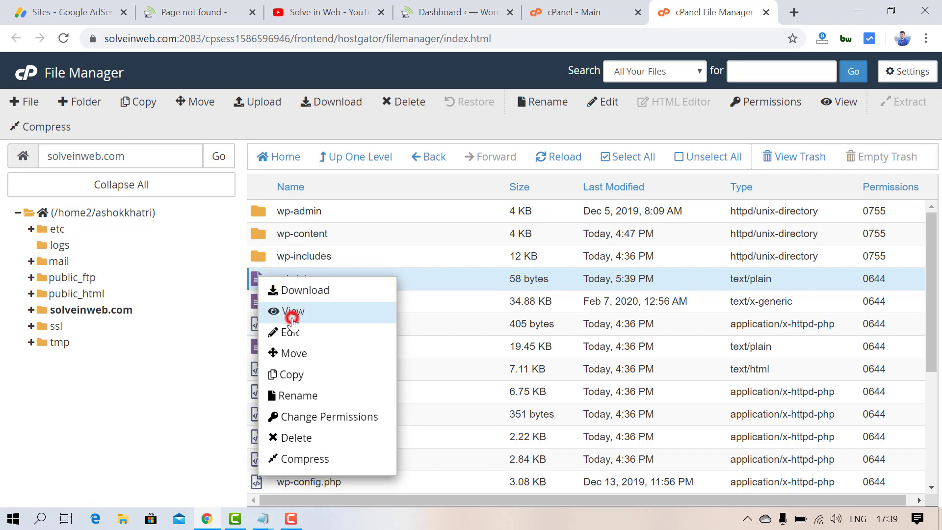
{"action": "left_click", "coordinate": [293, 317]}
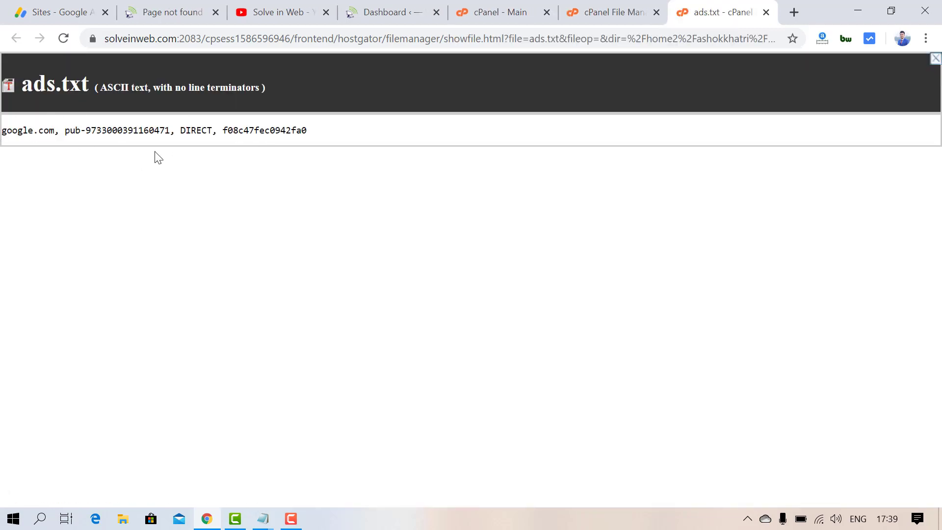
{"action": "left_click", "coordinate": [765, 12]}
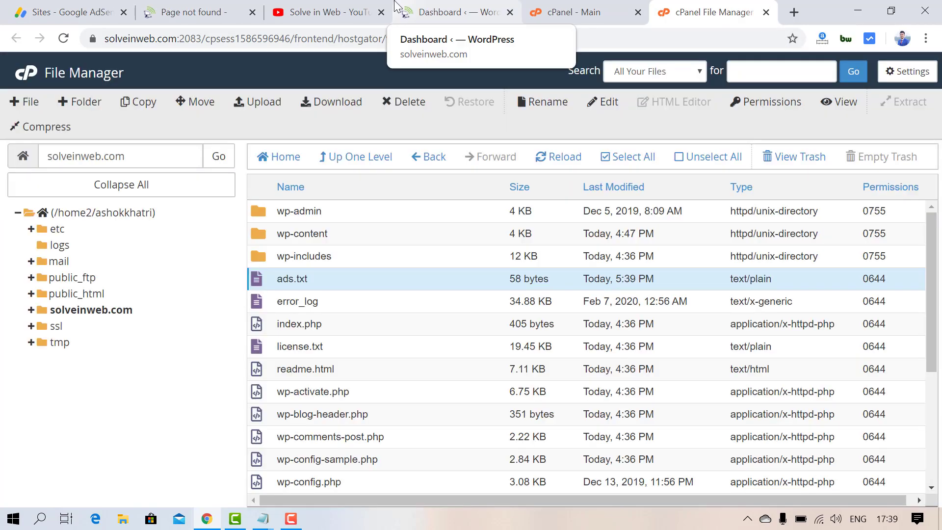
Step: Close the Page not found tab and load solveinweb.com/ads.txt, showing the google.com DIRECT publisher line
{"action": "left_click", "coordinate": [219, 6]}
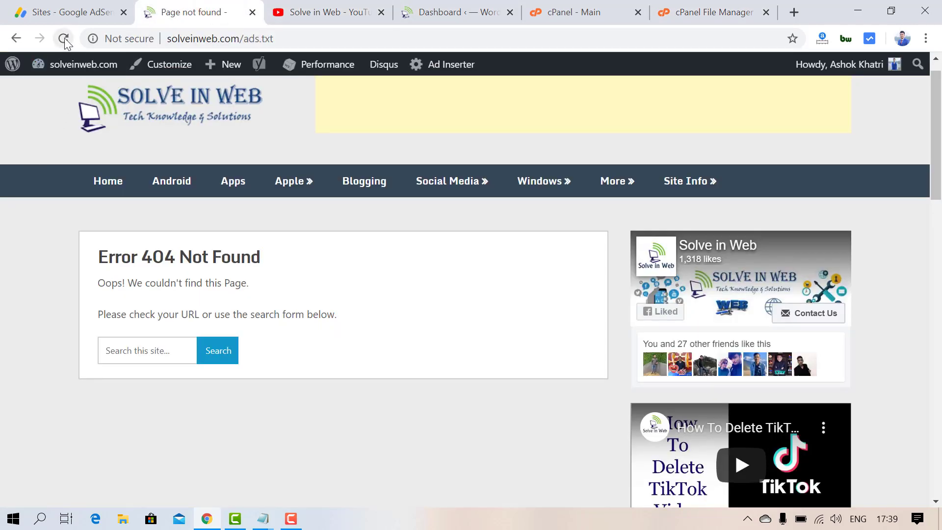
{"action": "key", "text": "ctrl+w"}
{"action": "key", "text": "ctrl+t"}
{"action": "type", "text": "solveinweb.com"}
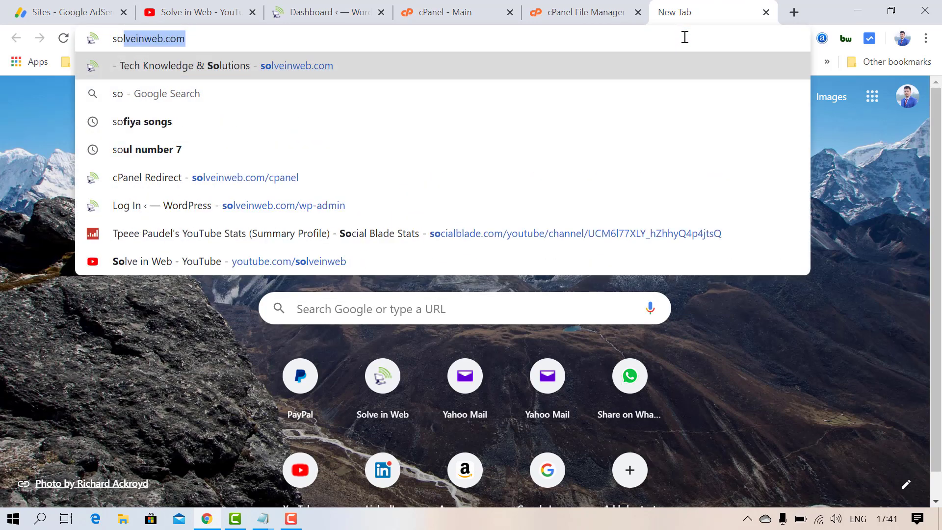
{"action": "key", "text": "Right"}
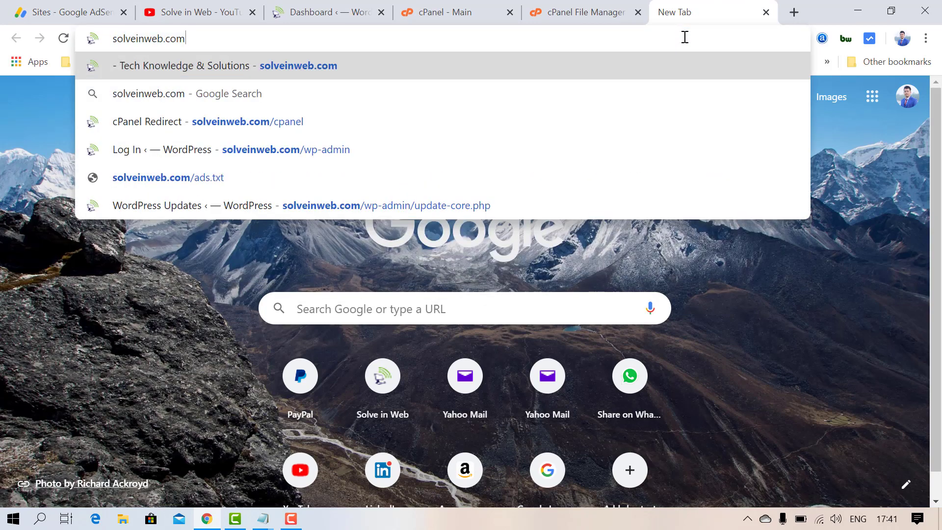
{"action": "type", "text": "/ads"}
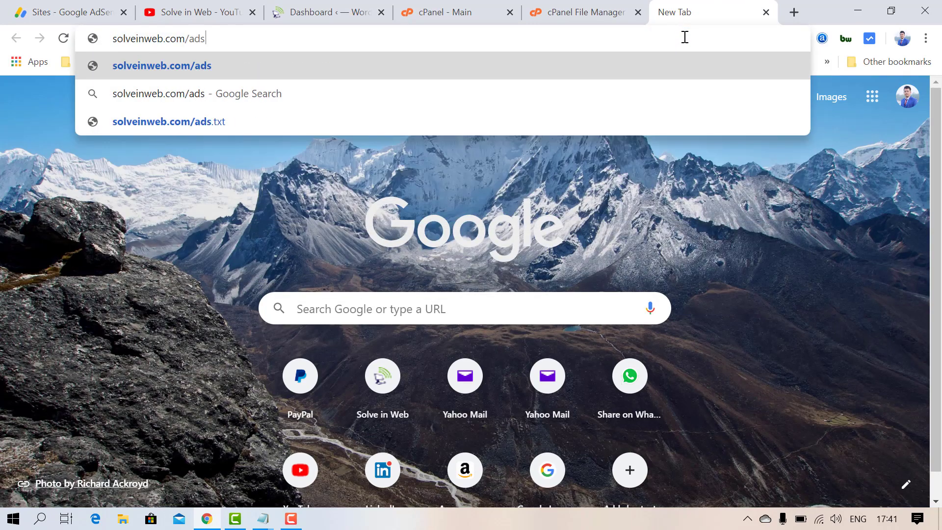
{"action": "type", "text": ".txt"}
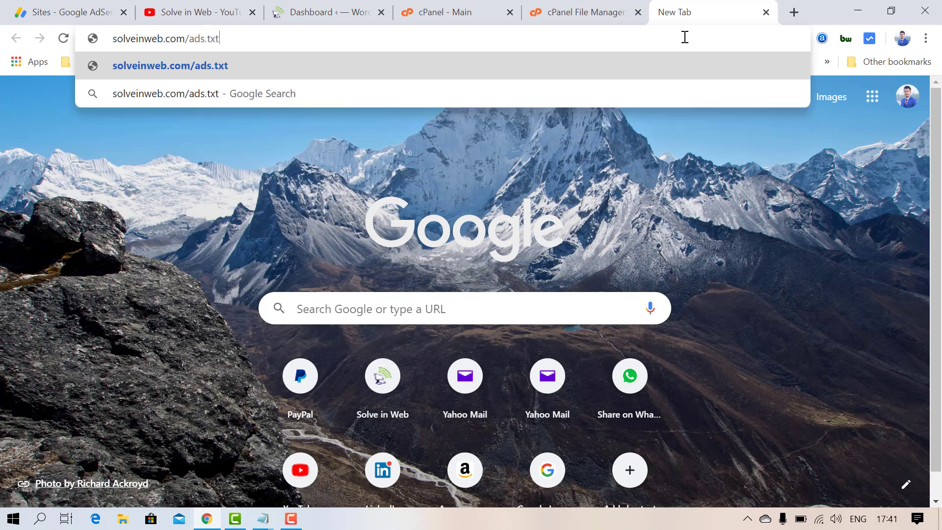
{"action": "key", "text": "Return"}
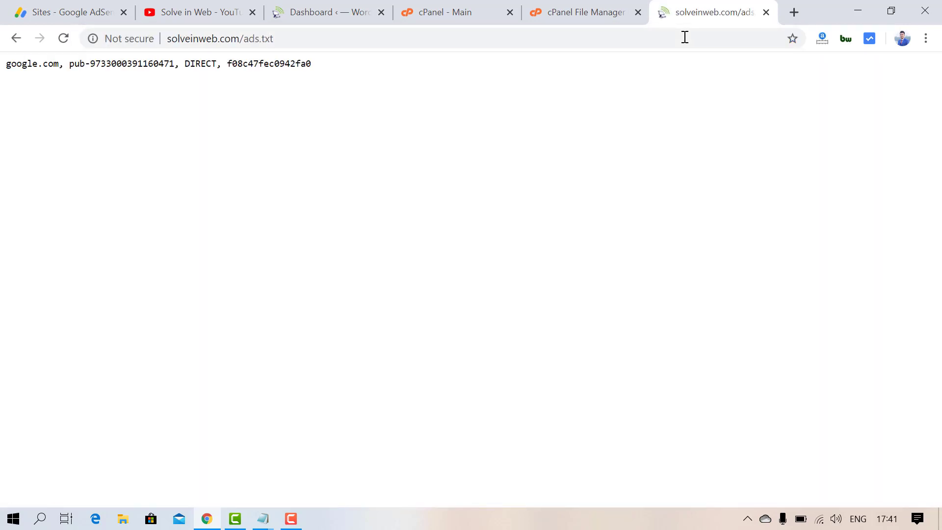